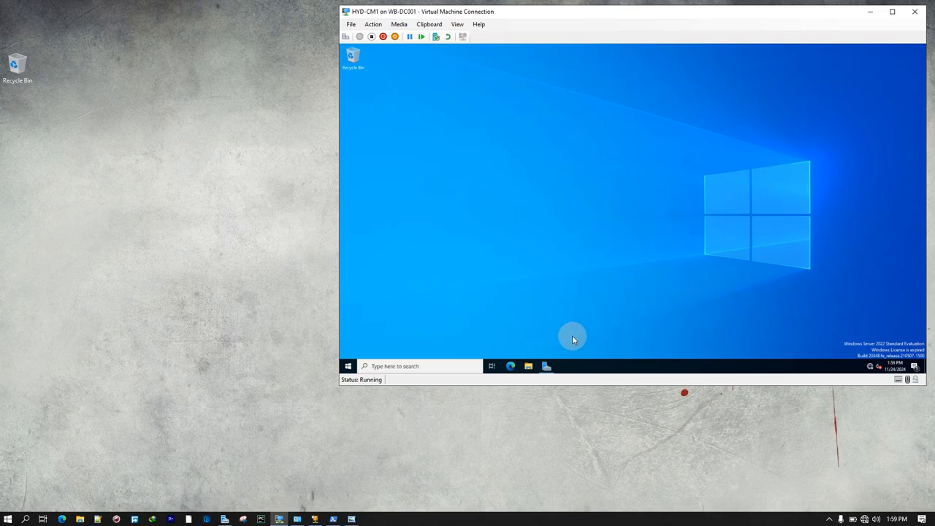
- In the virtual machine's Server Manager, start adding roles with role-based installation and advance to destination server selection
left_click(546, 365)
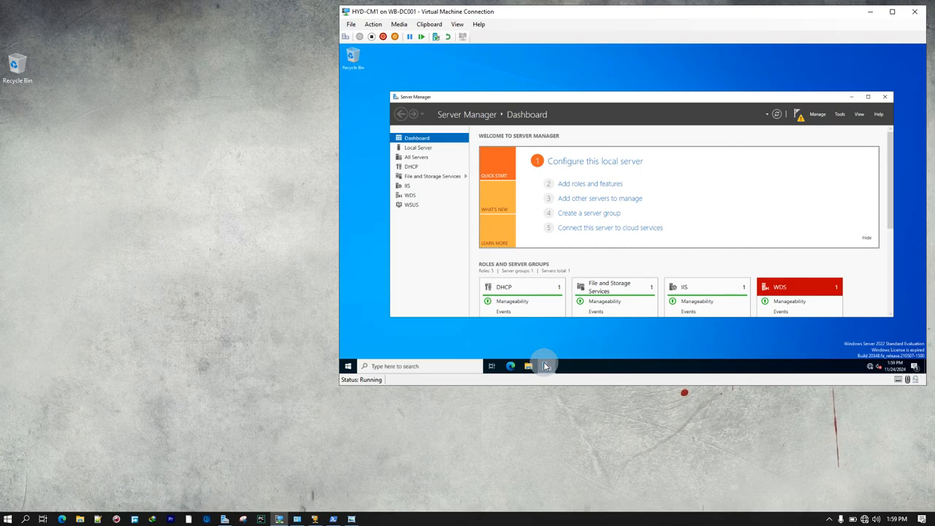
left_click(577, 186)
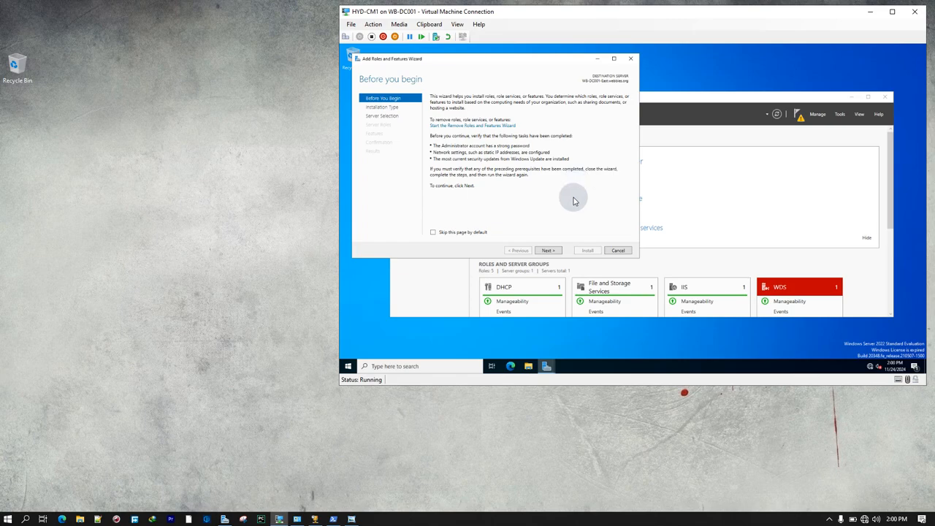
left_click(549, 250)
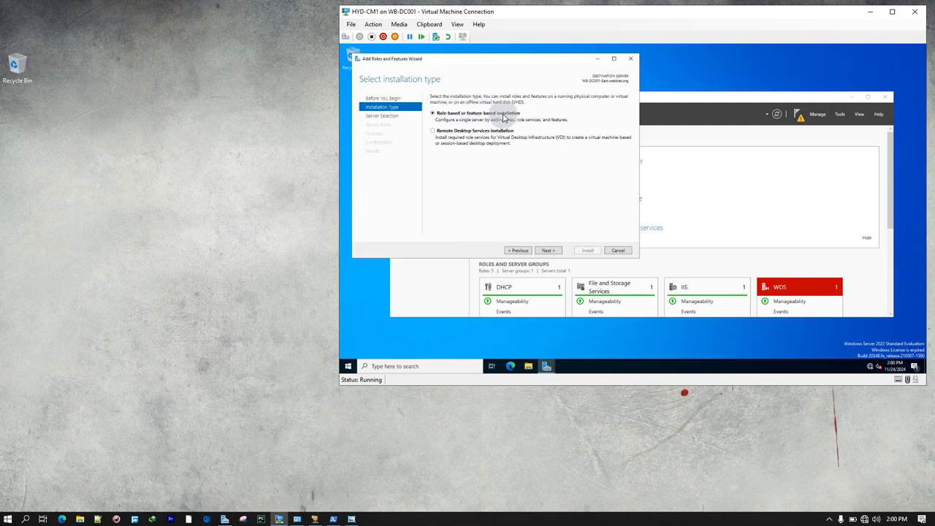
left_click(547, 251)
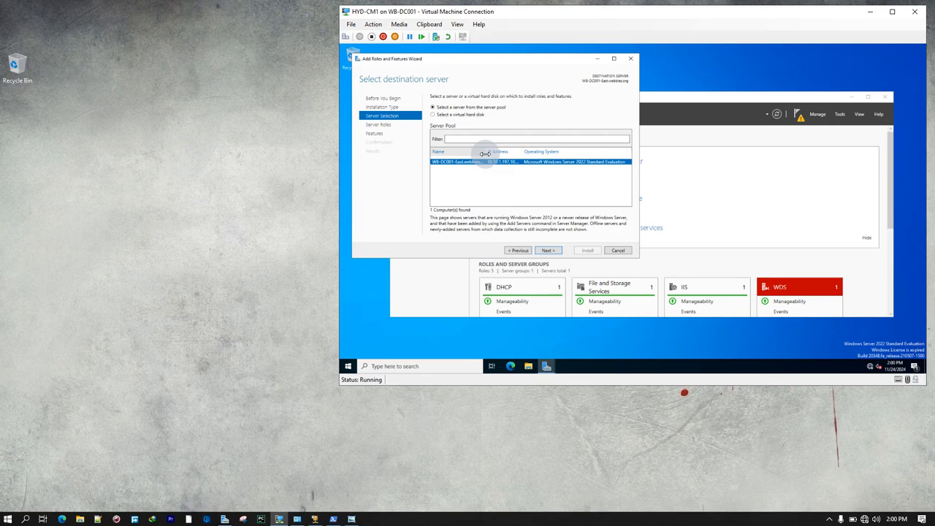
- In the host's Server Manager, start adding roles with role-based installation and select WB-DC001.webbies.org as the destination server
left_click(224, 518)
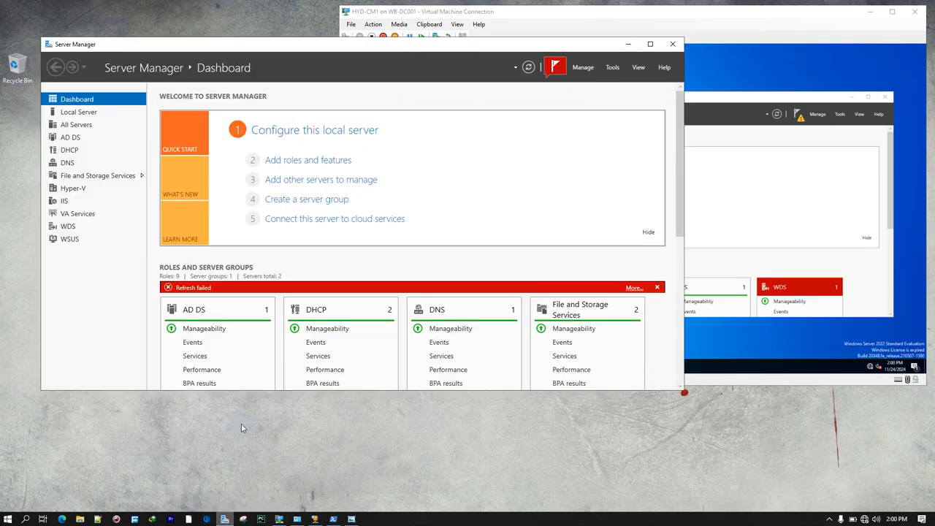
left_click(307, 160)
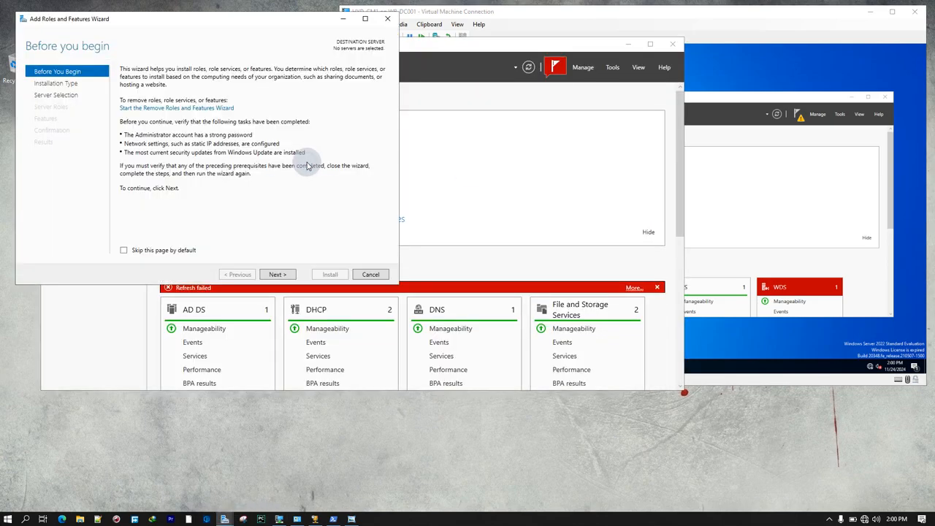
left_click(275, 275)
left_click(274, 275)
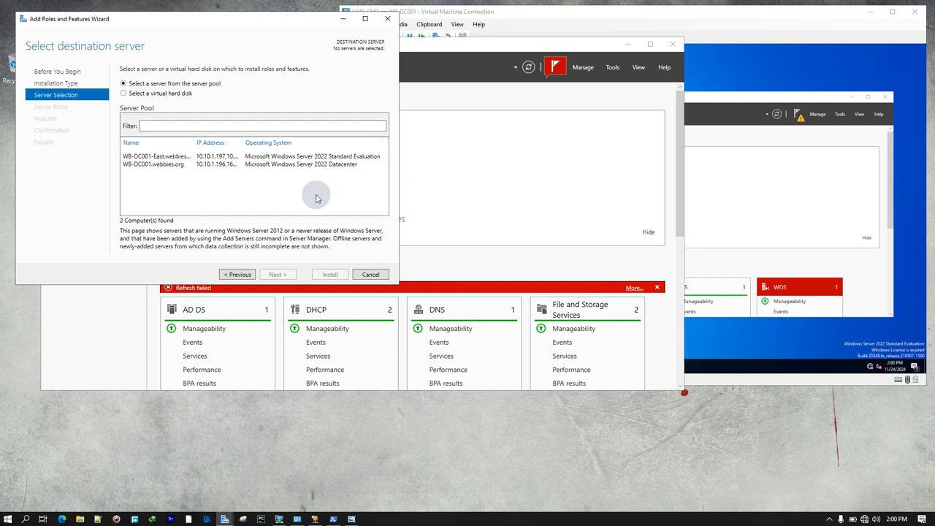
left_click(210, 165)
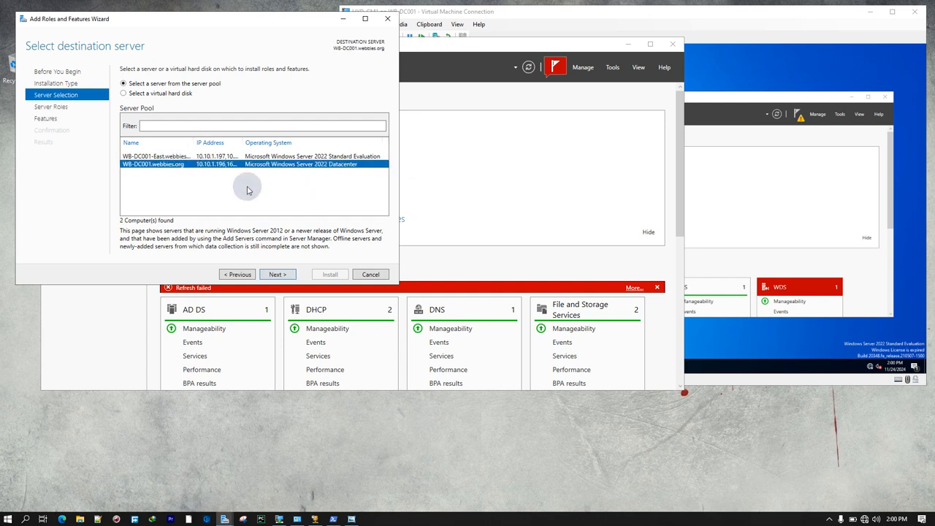
- Examine the server roles and features lists in the virtual machine's Add Roles and Features Wizard, and cancel the wizard
left_click(736, 208)
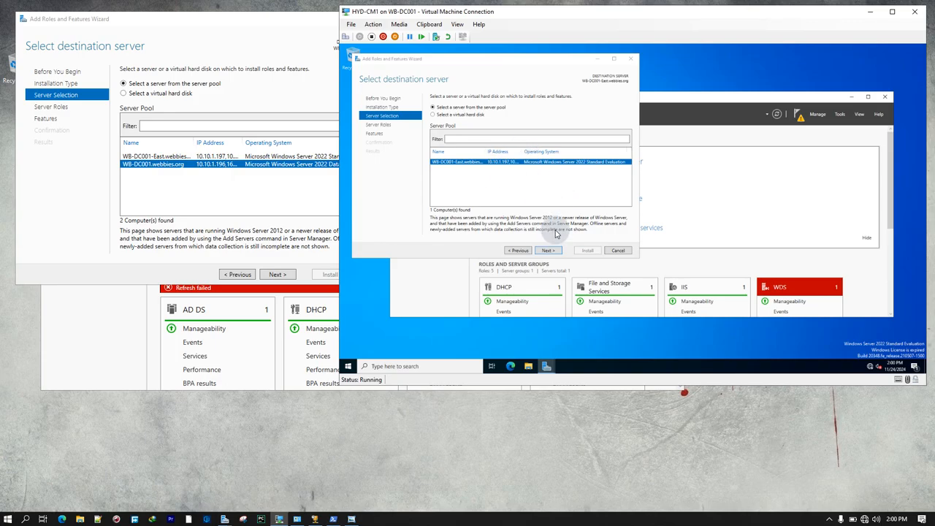
left_click(547, 249)
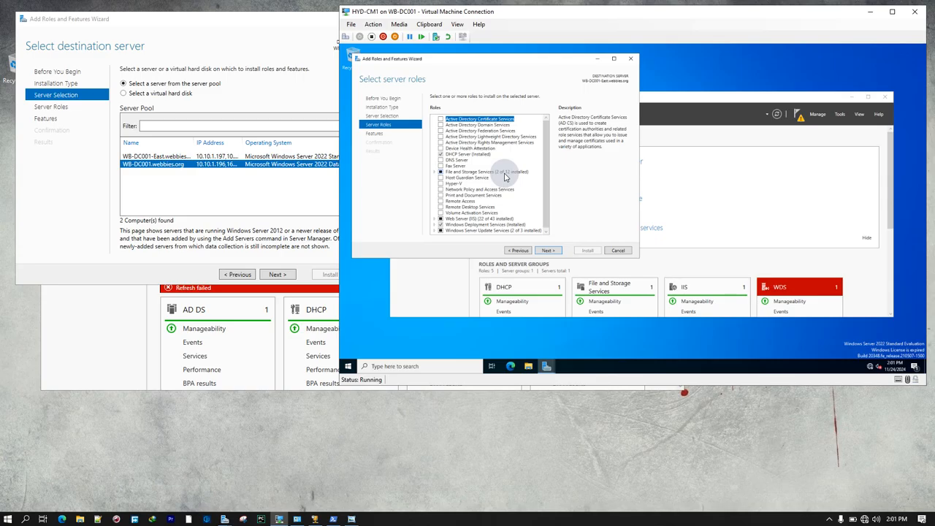
left_click(548, 250)
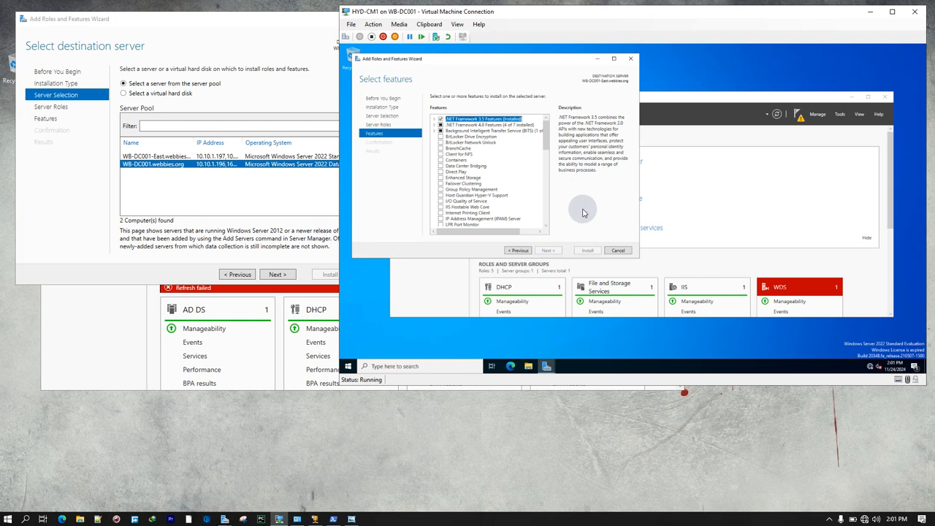
left_click(617, 250)
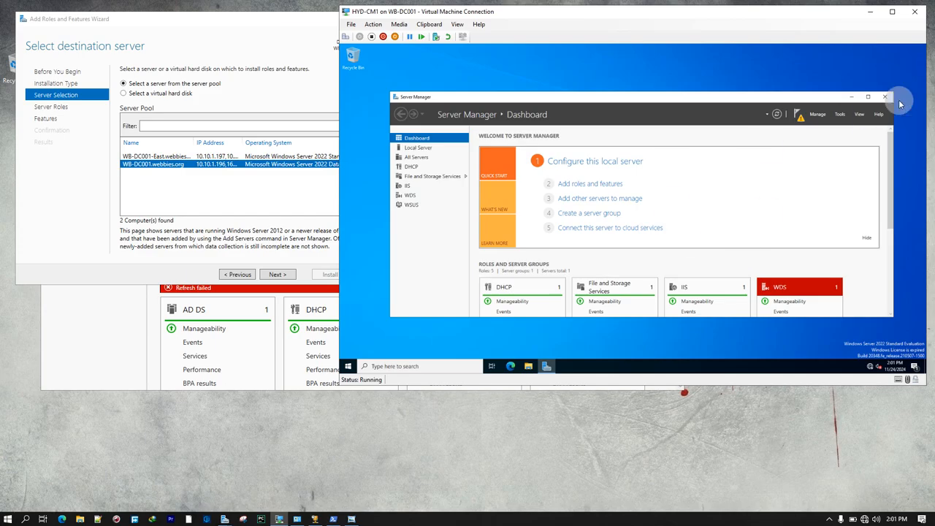
- Open the DHCP console on both the virtual machine and the host, cancelling the host's role wizard and expanding the virtual machine's server and IPv6 nodes
left_click(843, 118)
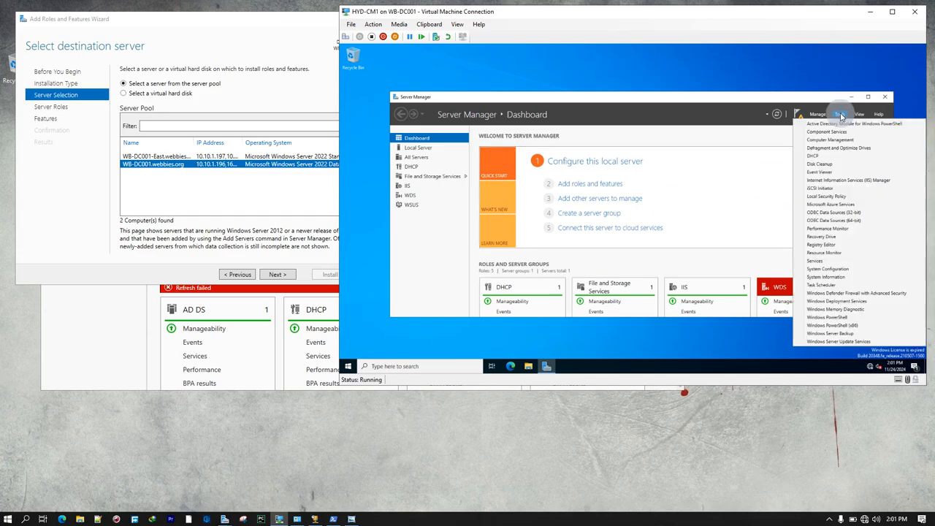
left_click(828, 156)
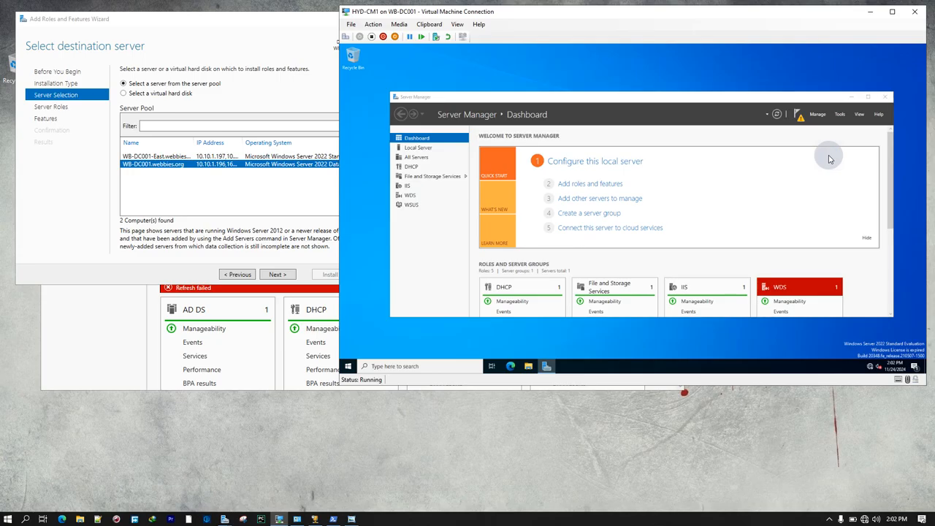
left_click(106, 332)
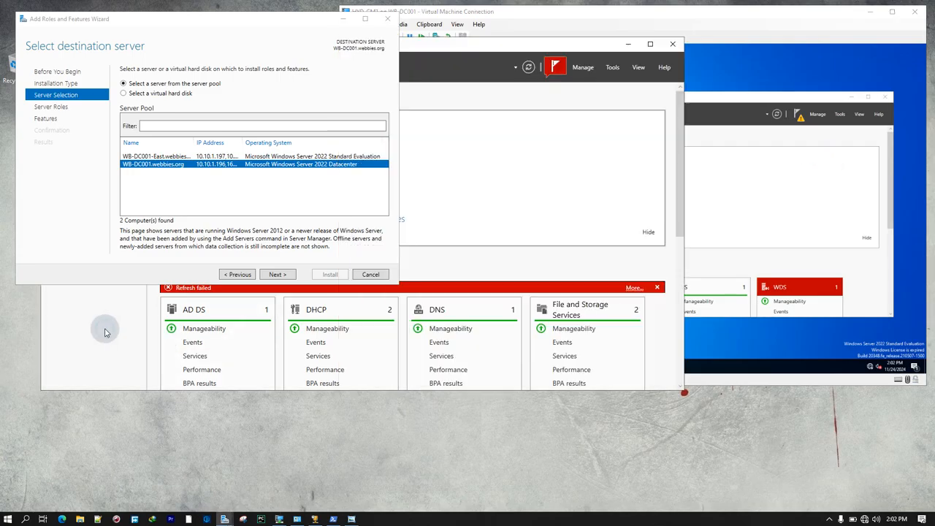
left_click(368, 274)
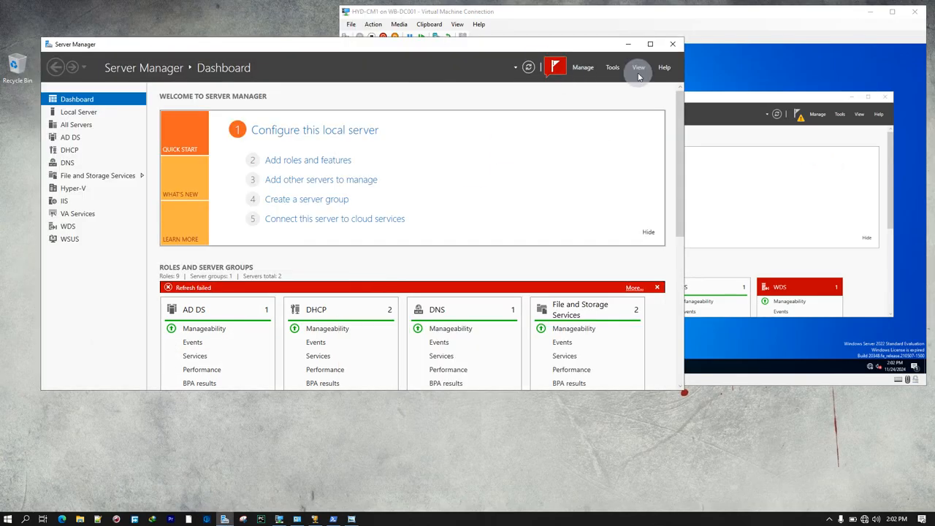
left_click(612, 67)
left_click(639, 177)
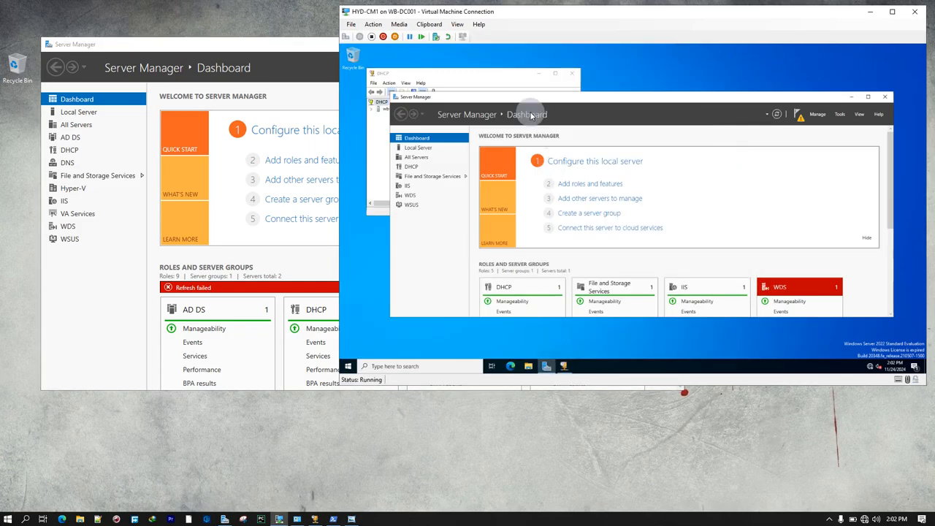
left_click(371, 109)
left_click(377, 122)
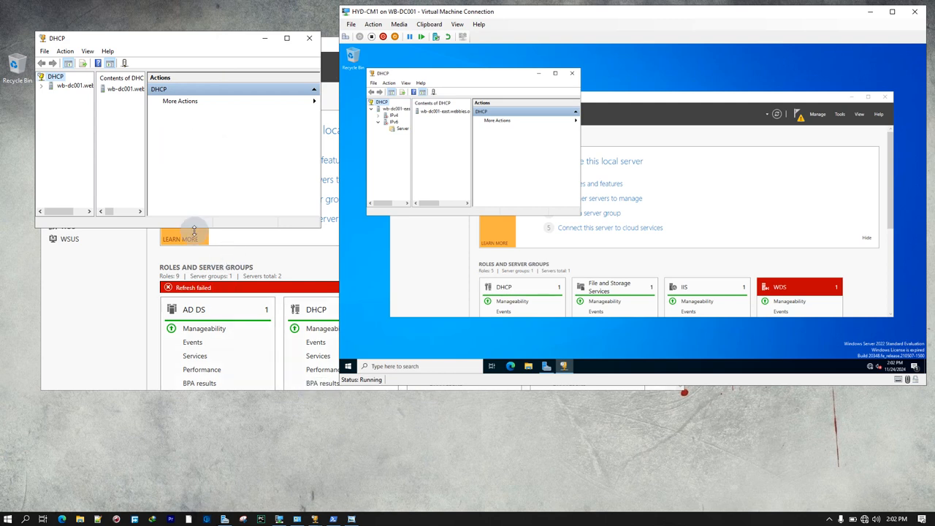
- Expand the wb-dc001.webbies.org server and its IPv4 node in the host's DHCP console, widening the window and the tree pane
left_click(191, 150)
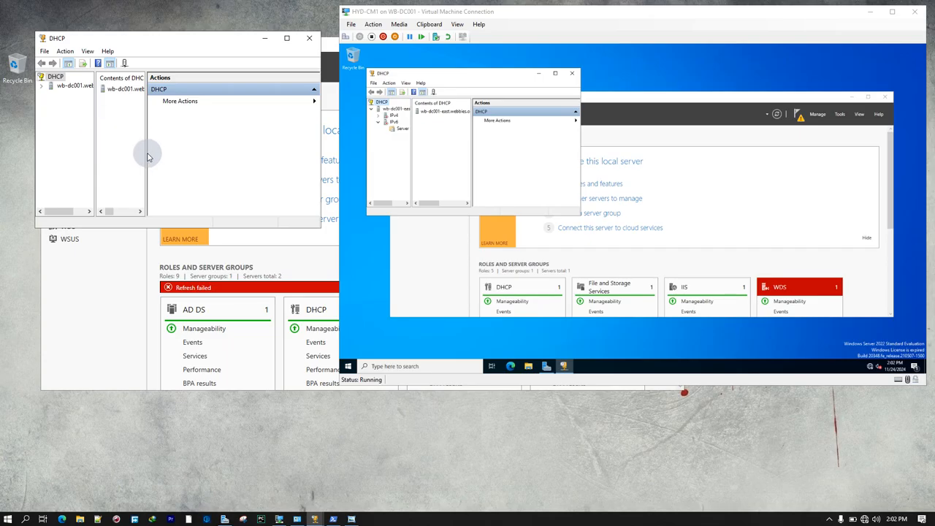
left_click(40, 87)
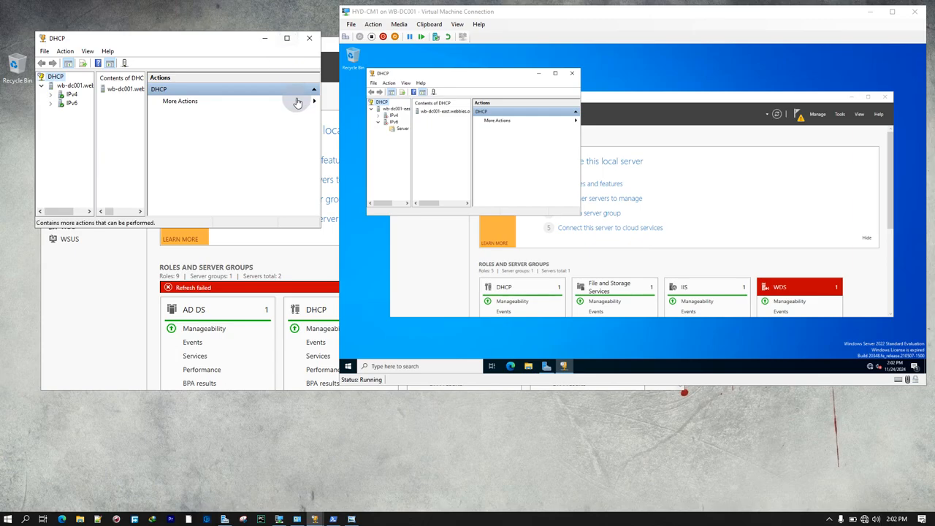
left_click_drag(322, 128, 531, 123)
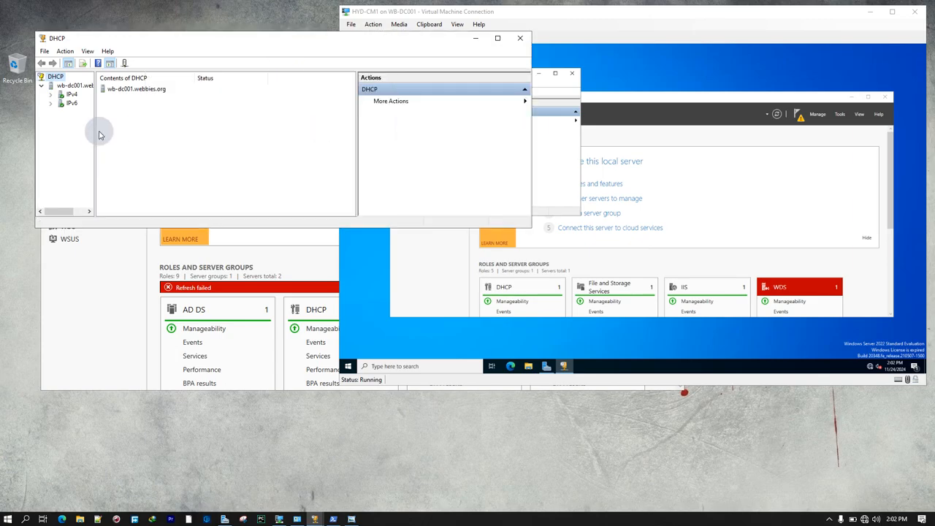
left_click_drag(94, 131, 143, 125)
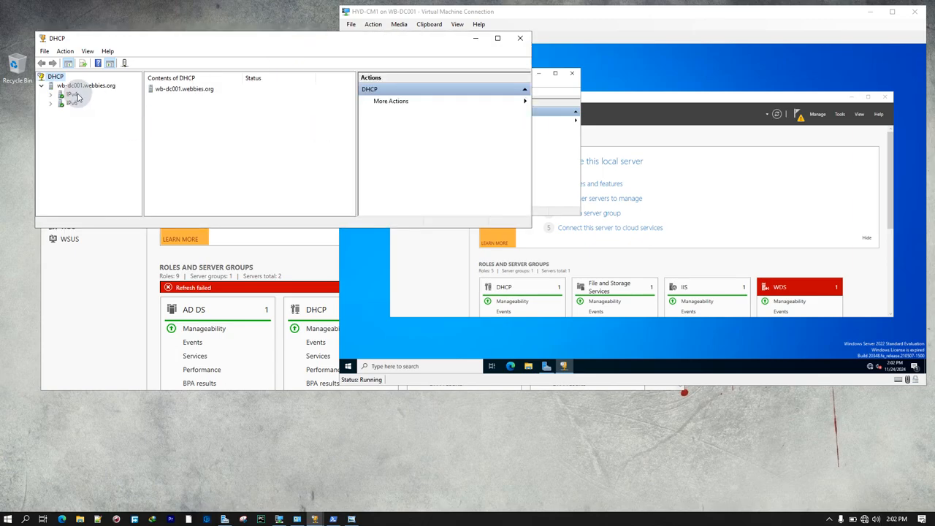
left_click(53, 97)
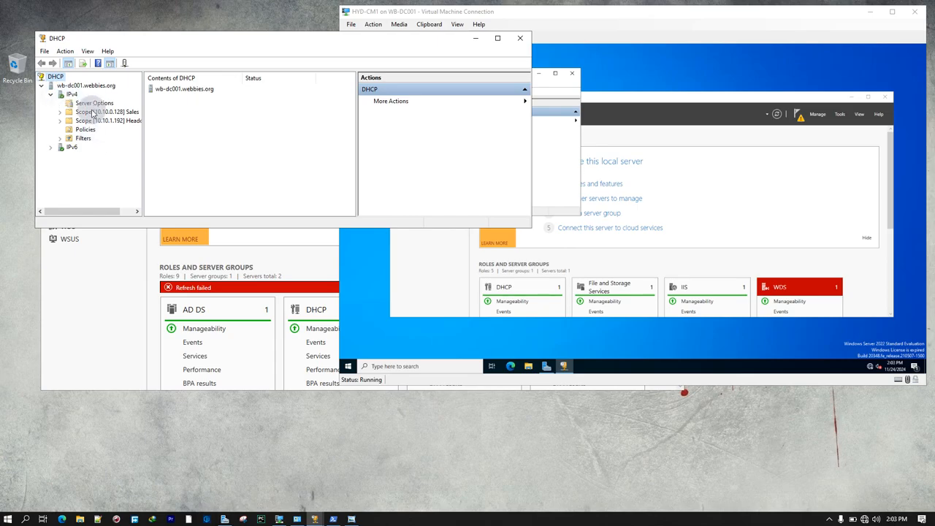
- Examine the Sales scope's address pool, address leases and reservations, including the commands for creating an exclusion range or a reservation
left_click(60, 112)
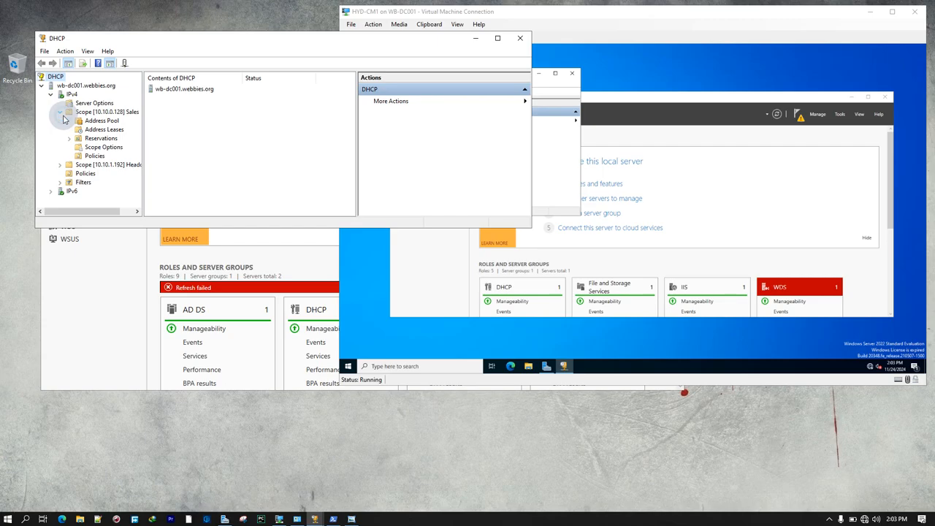
left_click(103, 120)
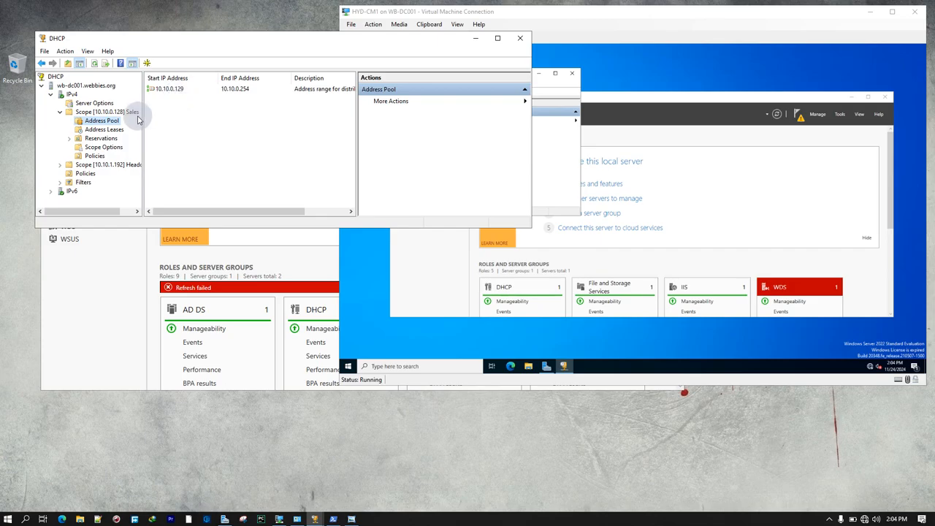
right_click(97, 122)
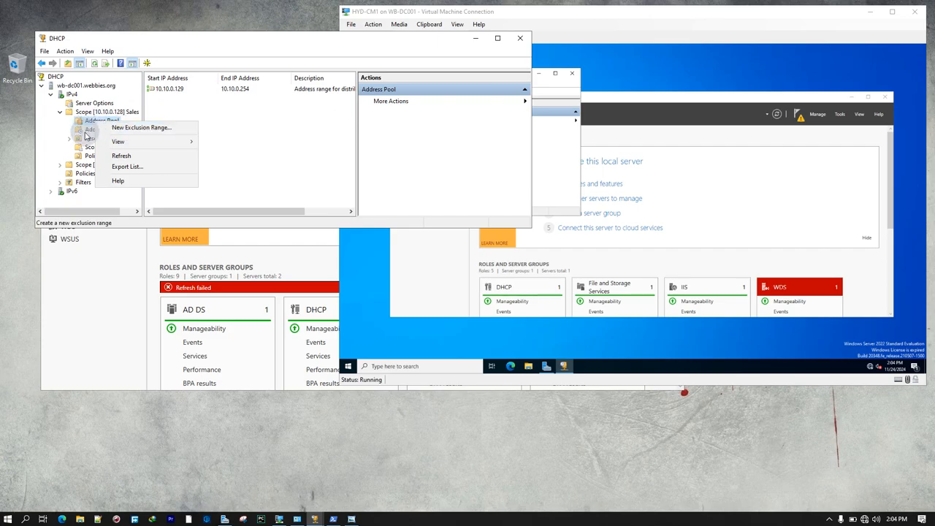
left_click(103, 131)
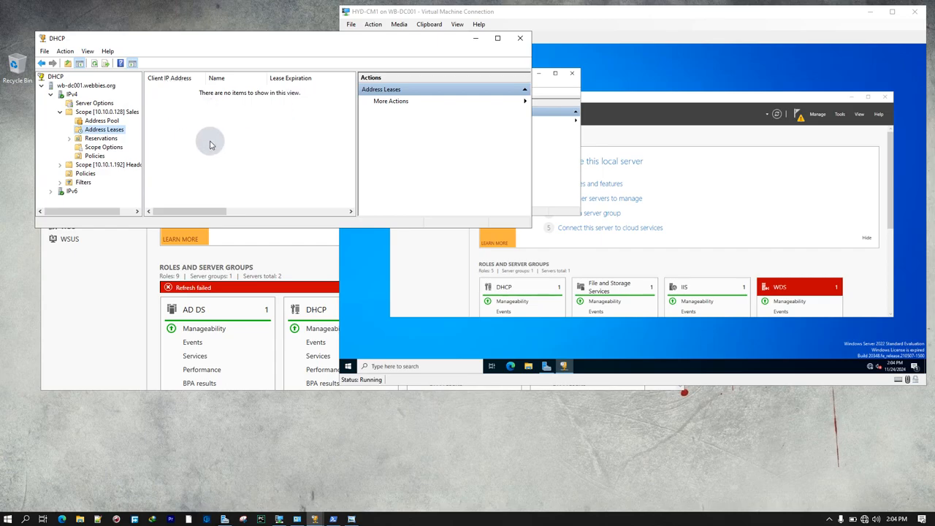
left_click(102, 138)
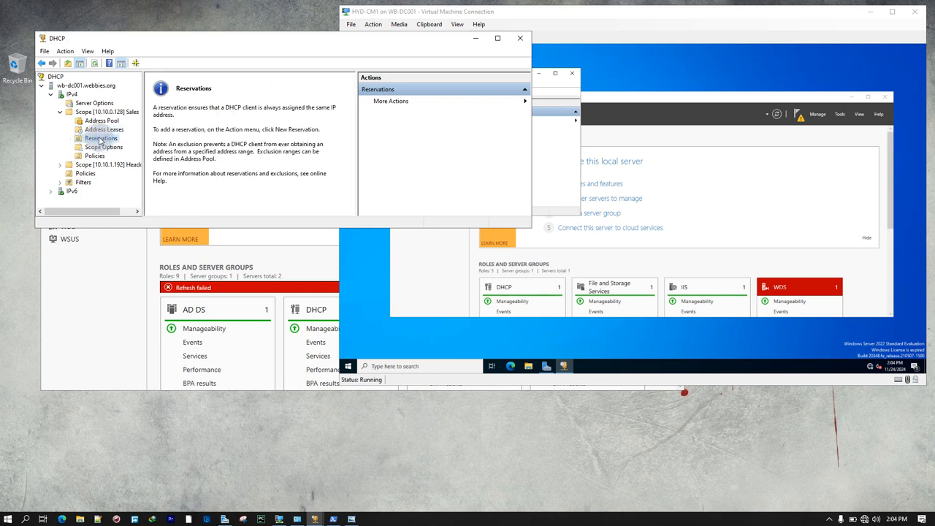
right_click(100, 140)
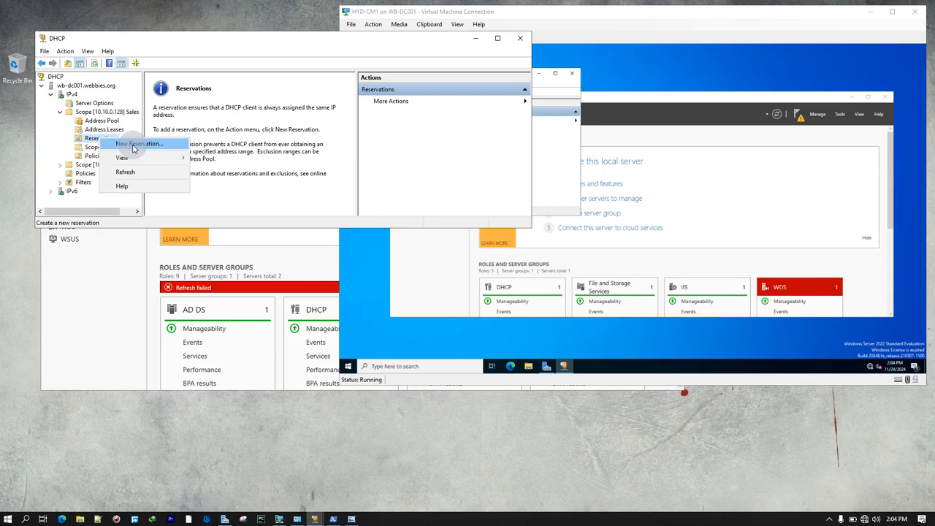
- Compare the Sales scope's options with the IPv4 server options, and view the scope's policies
left_click(94, 149)
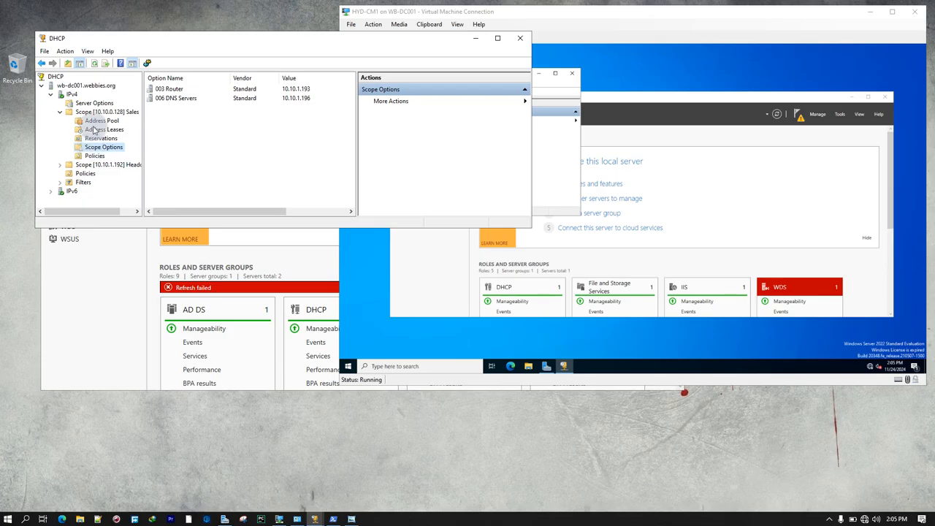
left_click(94, 103)
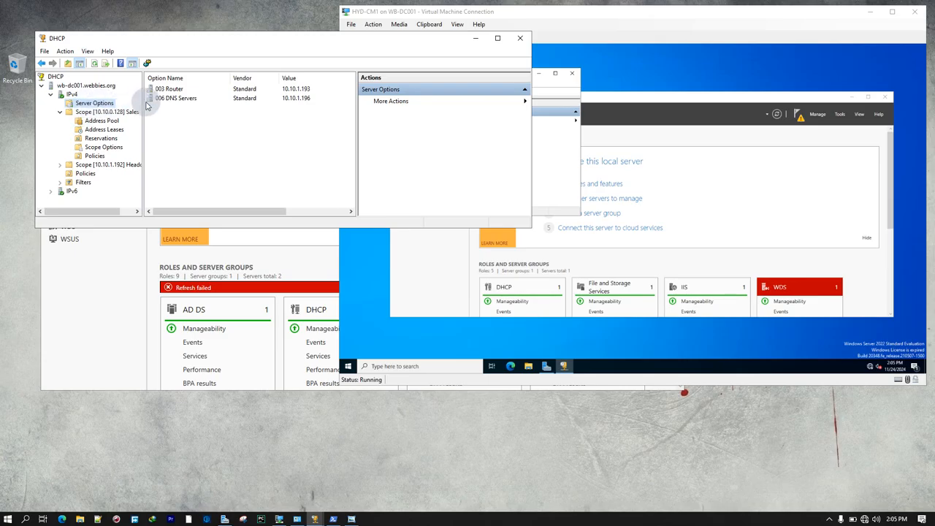
left_click(95, 149)
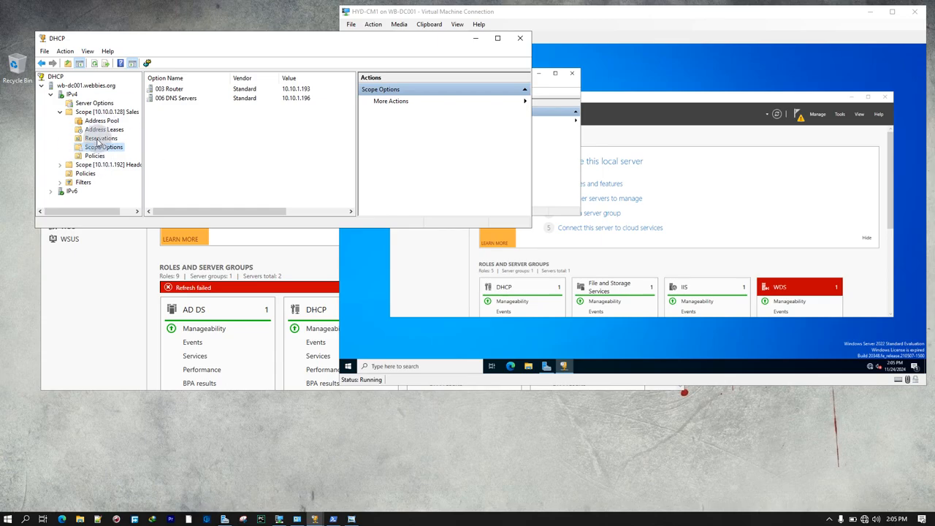
left_click(92, 156)
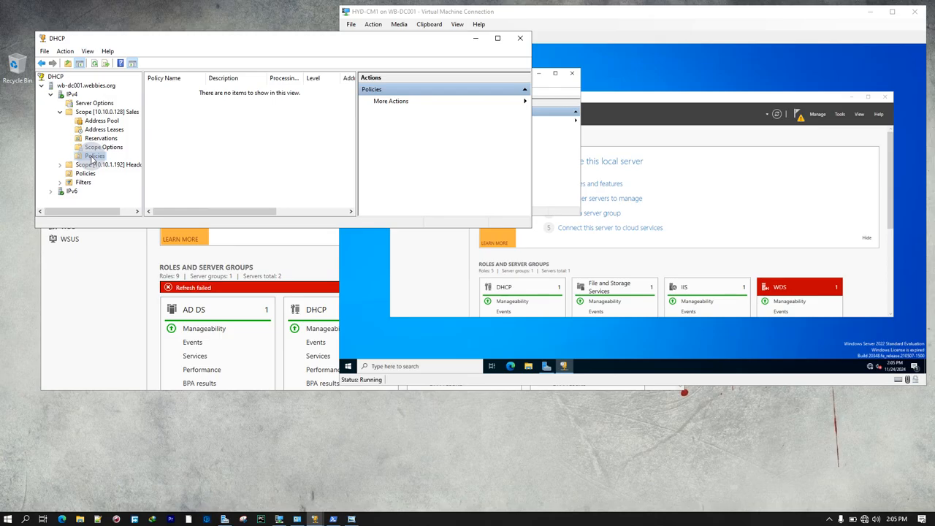
- View the server-level IPv4 policies and examine the MAC addresses in the Allow filter
left_click(86, 173)
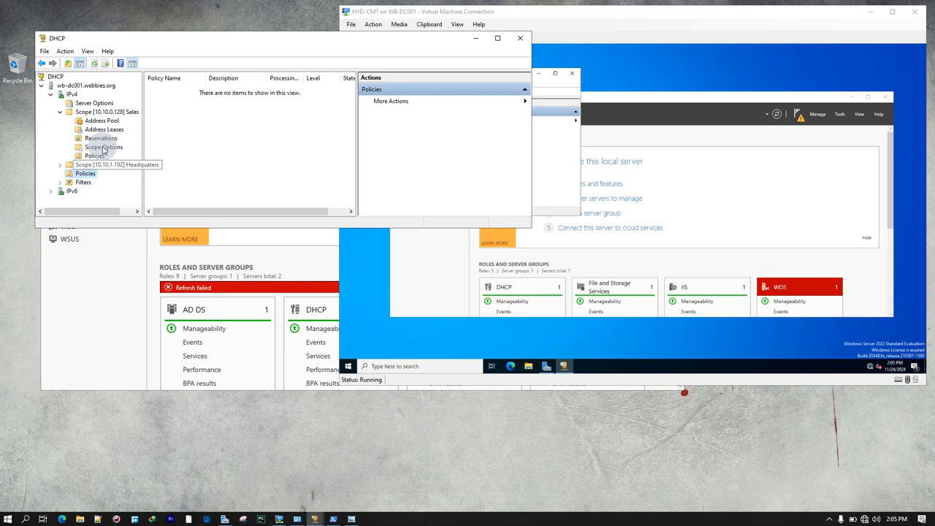
double_click(80, 183)
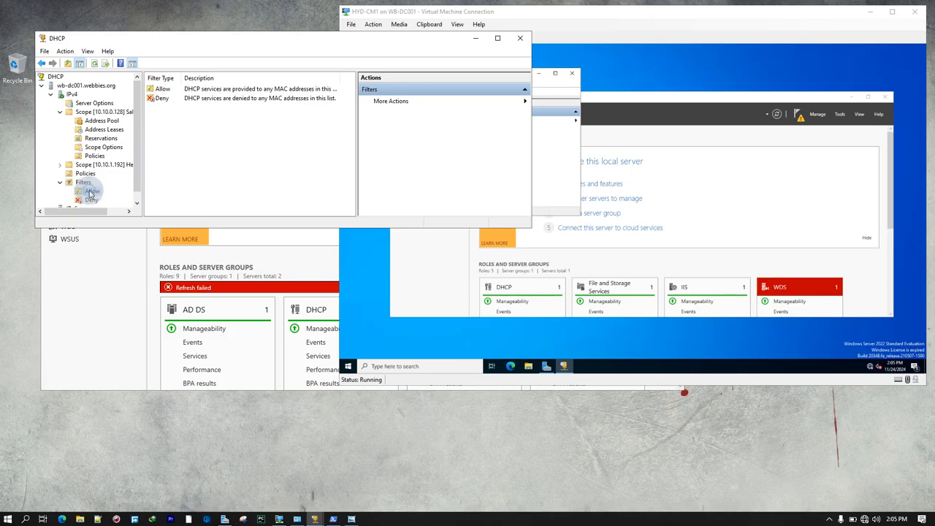
left_click(89, 191)
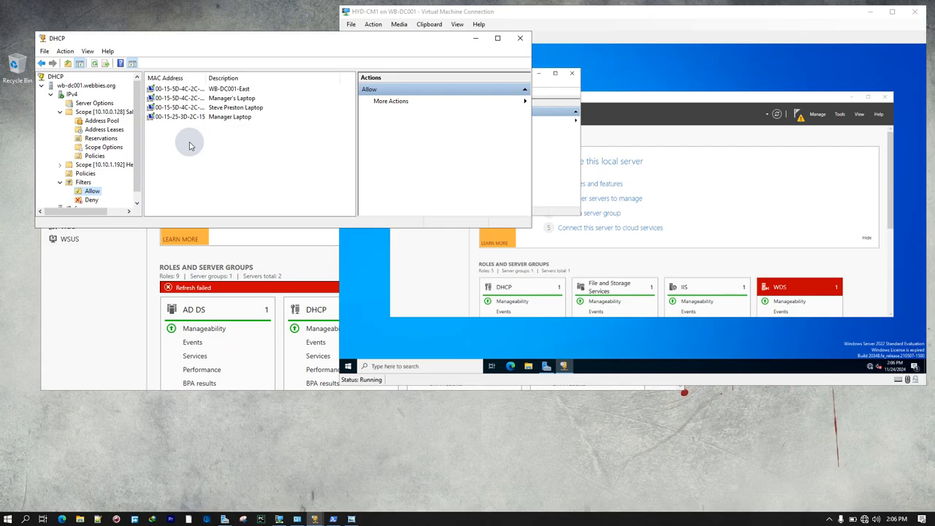
- Switch to Windows Photo Viewer and examine the Capture0.PNG network diagram of the attacker, victim's laptop and corporate DHCP server
left_click(351, 519)
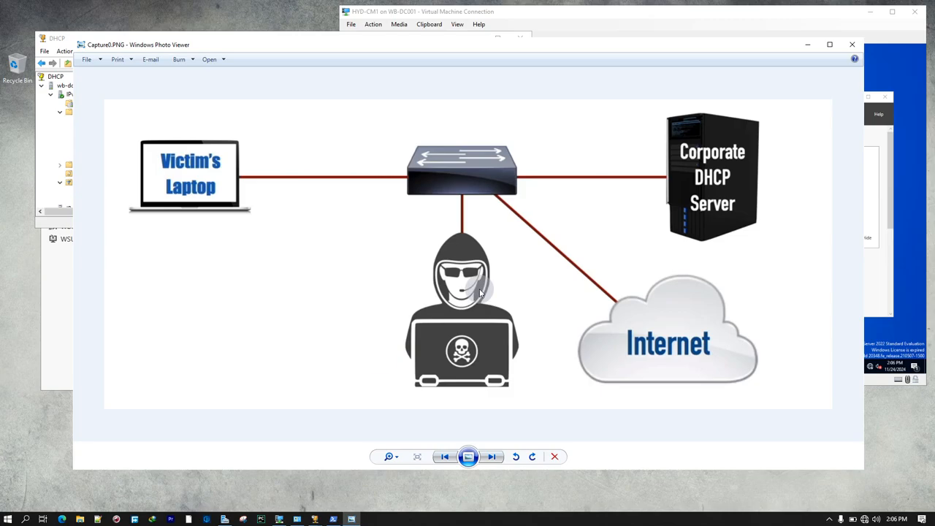